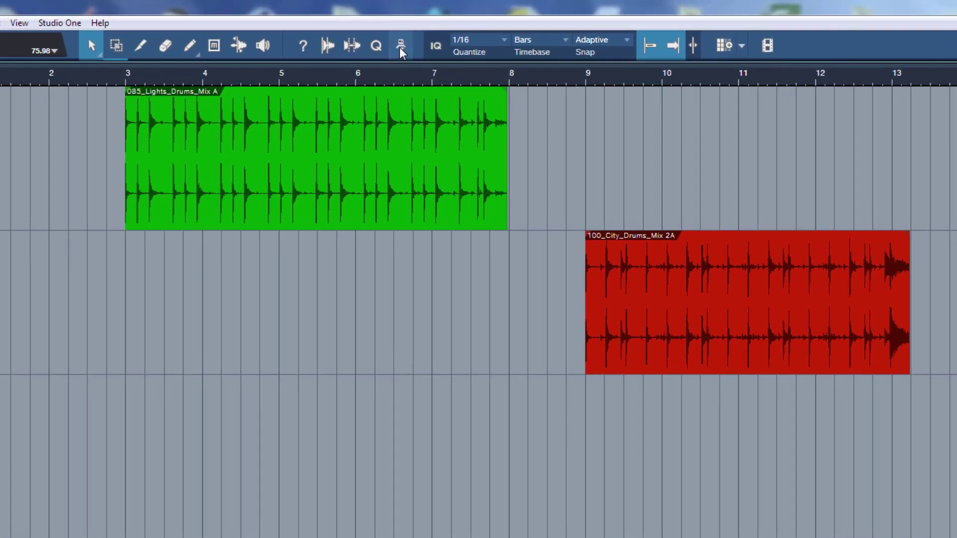
Show the Macros toolbar with Loop + Play and Set Loop to Zero below the main toolbar.
{"action": "left_click", "coordinate": [424, 31]}
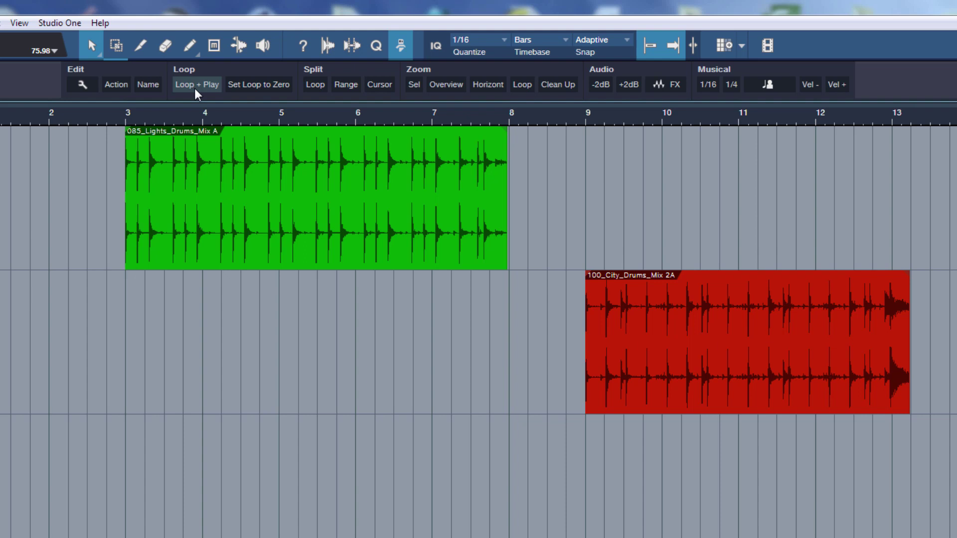
Loop and play the green Lights drums event (bars 3–8), then stop playback.
{"action": "left_click", "coordinate": [293, 196]}
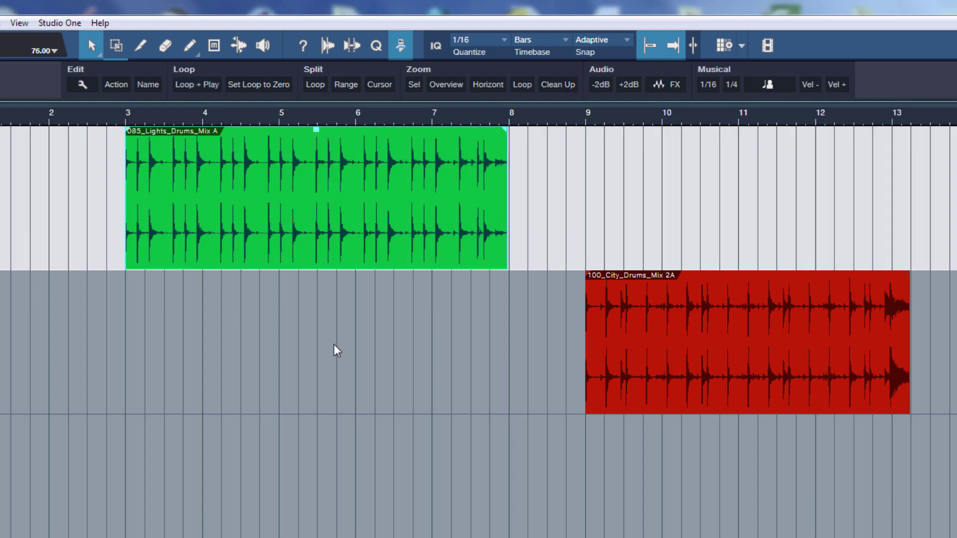
{"action": "key", "text": "p"}
{"action": "key", "text": "space"}
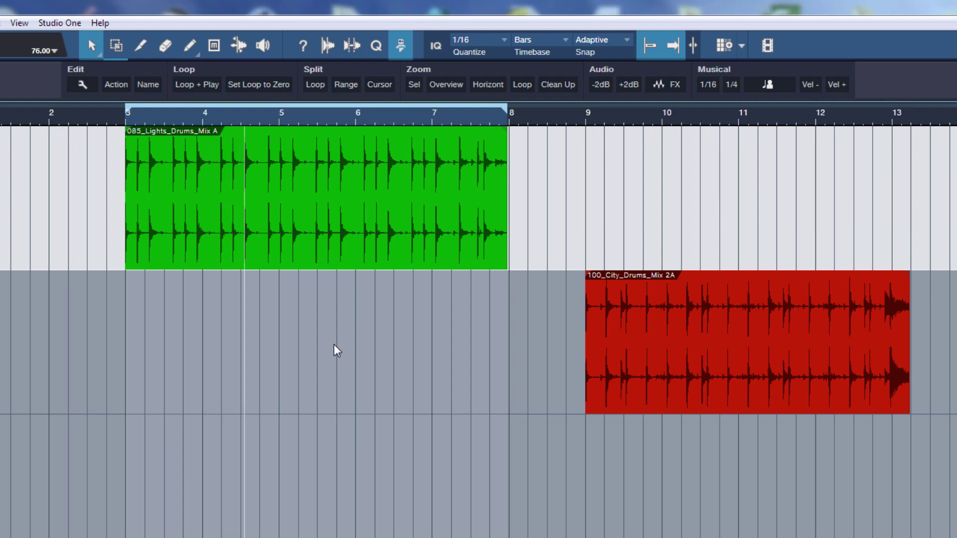
{"action": "key", "text": "space"}
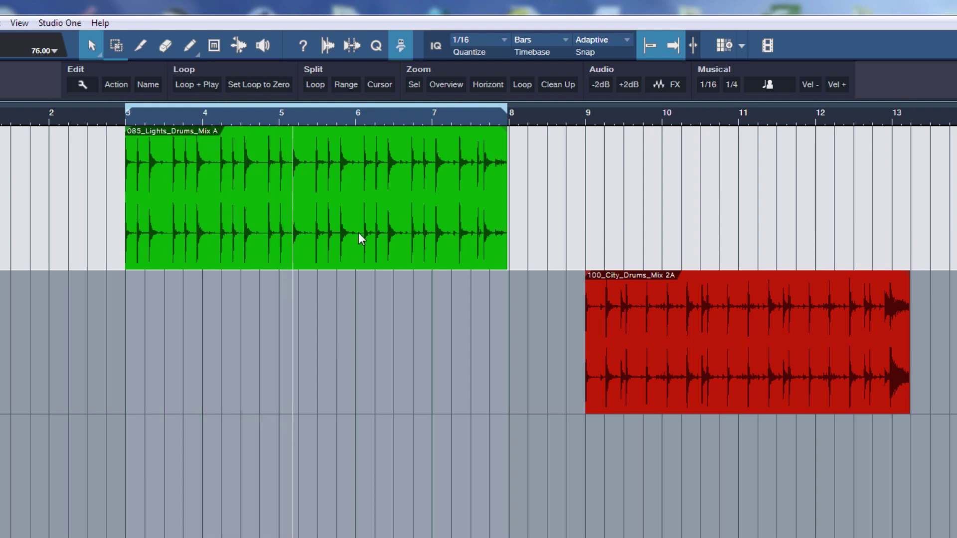
Loop and play the red City drums event (bars 9–13) with Loop + Play.
{"action": "left_click", "coordinate": [693, 356]}
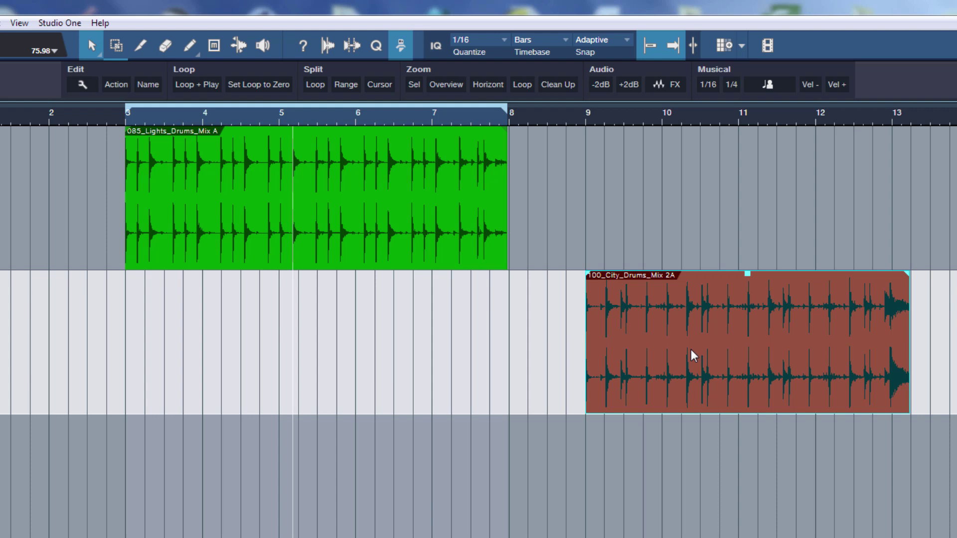
{"action": "key", "text": "p"}
{"action": "key", "text": "space"}
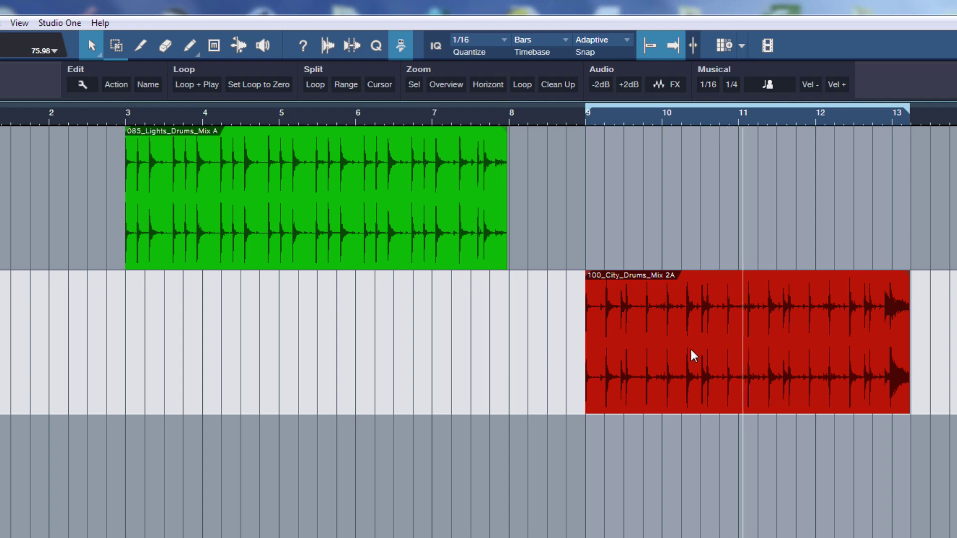
Alternate Loop + Play between the green and red events, ending on the green one.
{"action": "left_click", "coordinate": [310, 218]}
{"action": "key", "text": "p"}
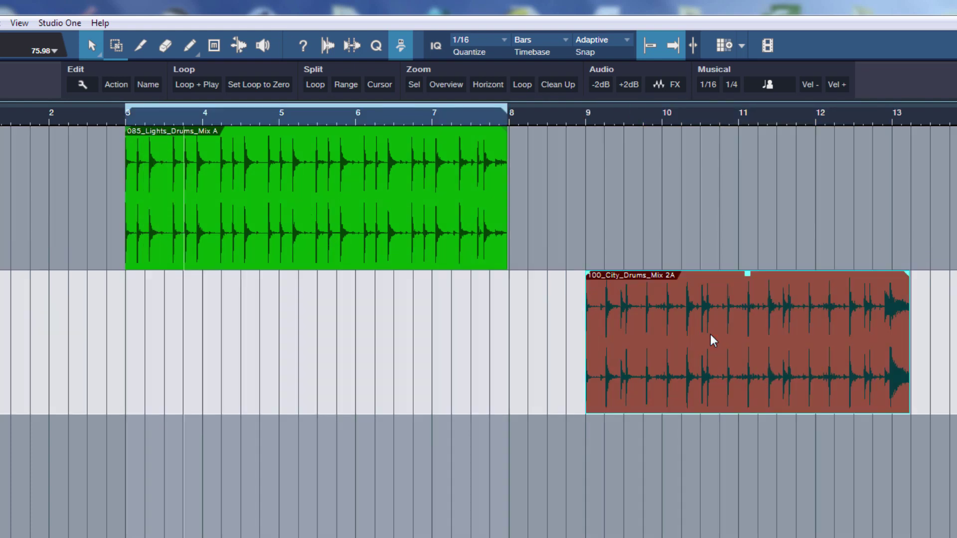
{"action": "left_click", "coordinate": [710, 339]}
{"action": "key", "text": "p"}
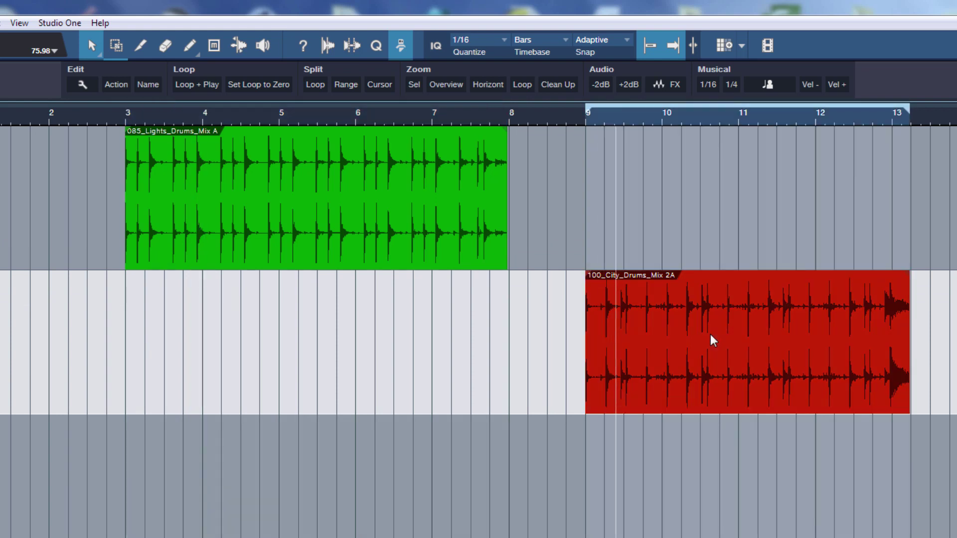
{"action": "left_click", "coordinate": [333, 217]}
{"action": "key", "text": "p"}
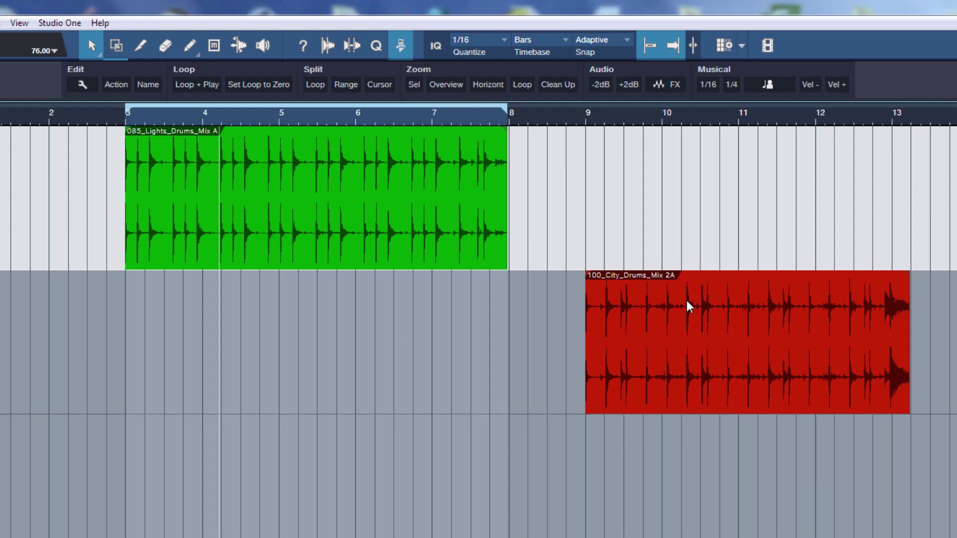
Loop + Play a bar 10 range, a 5.1.3–6.3.4 range, then the whole red event.
{"action": "left_click_drag", "start_coordinate": [662, 367], "coordinate": [731, 367]}
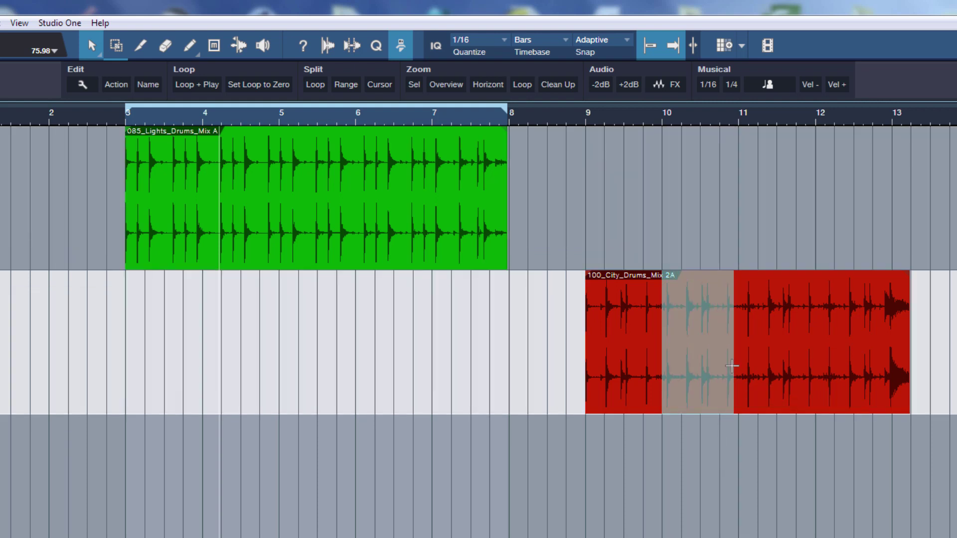
{"action": "key", "text": "p"}
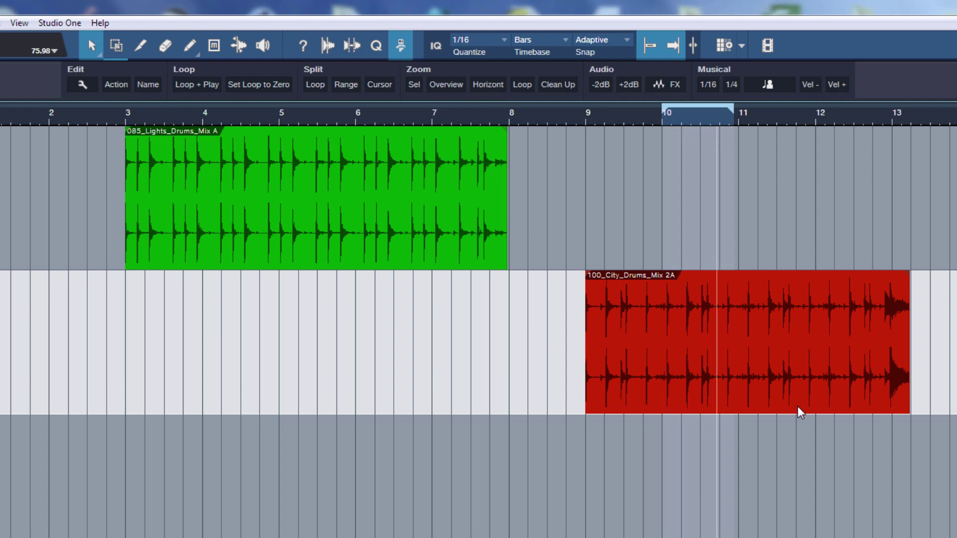
{"action": "left_click_drag", "start_coordinate": [288, 216], "coordinate": [408, 225]}
{"action": "key", "text": "p"}
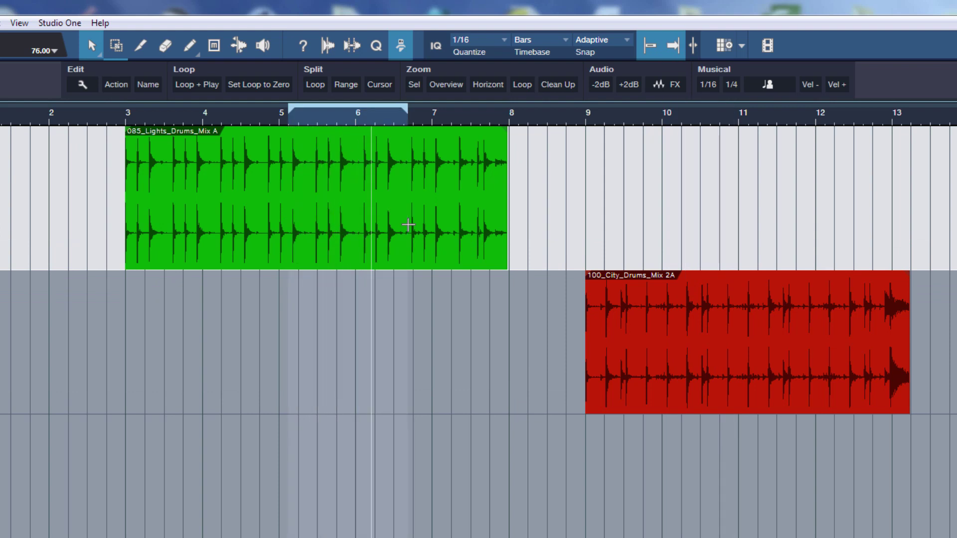
{"action": "left_click", "coordinate": [726, 355]}
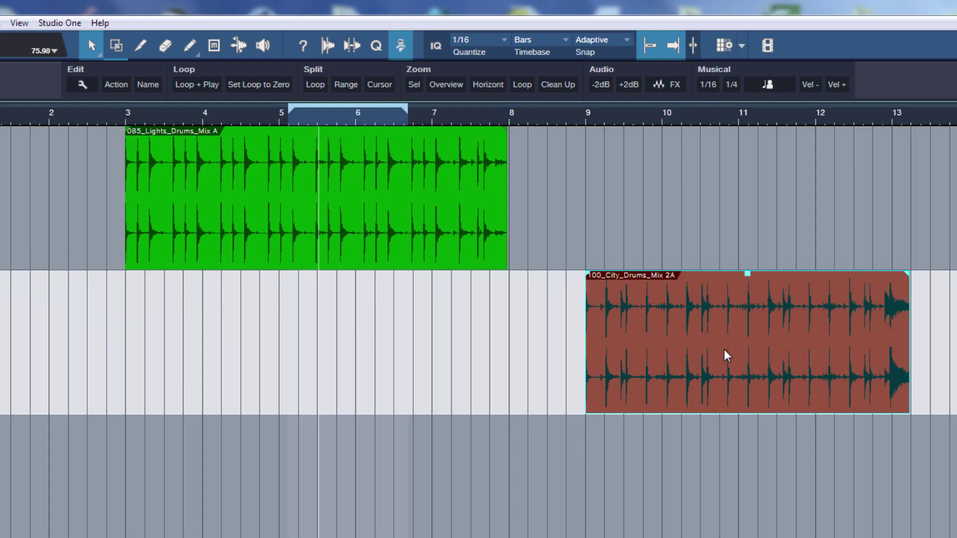
{"action": "key", "text": "p"}
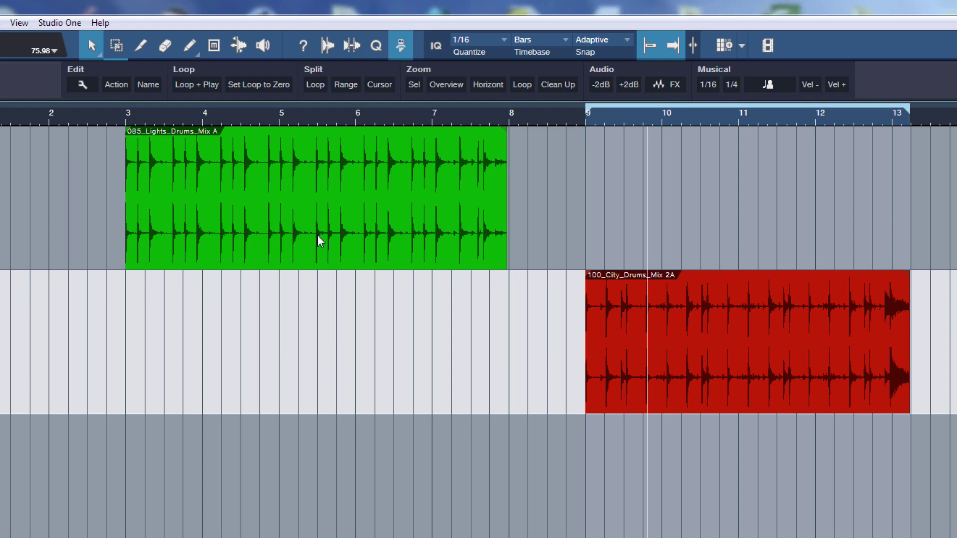
Open the Macro Organizer and edit the Loop + Play macro.
{"action": "left_click", "coordinate": [80, 87]}
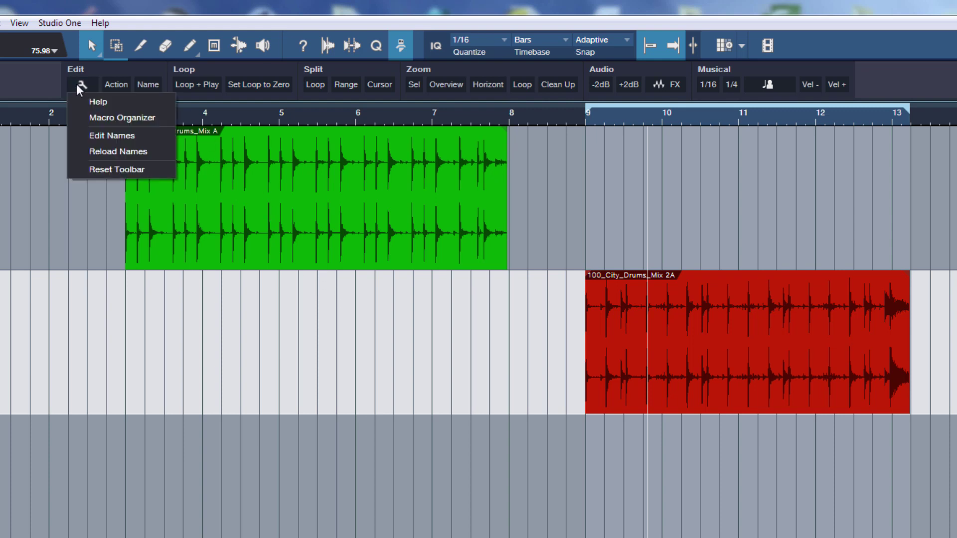
{"action": "left_click", "coordinate": [135, 117]}
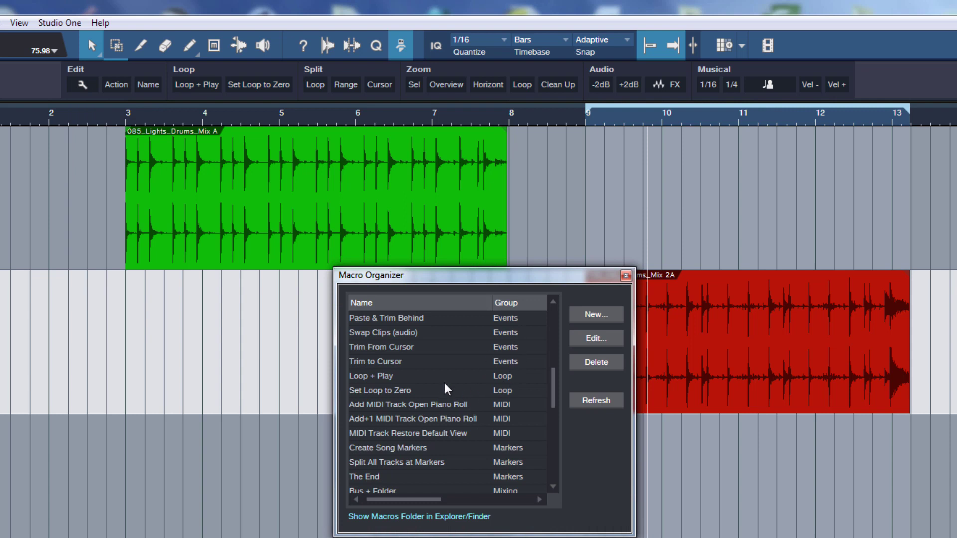
{"action": "left_click", "coordinate": [406, 376]}
{"action": "left_click", "coordinate": [593, 338]}
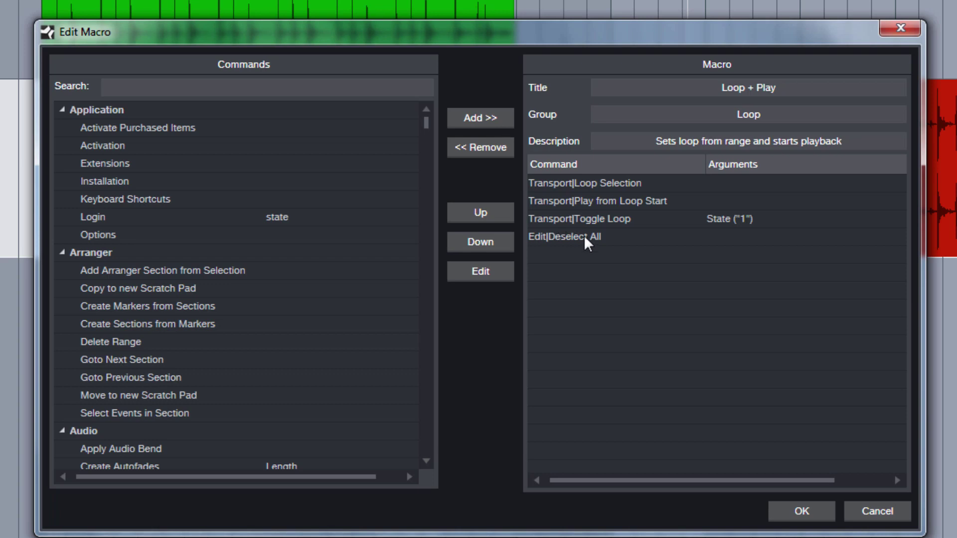
Inspect the Toggle Loop step, keeping its State argument at 1, then review Deselect All.
{"action": "left_click", "coordinate": [620, 220]}
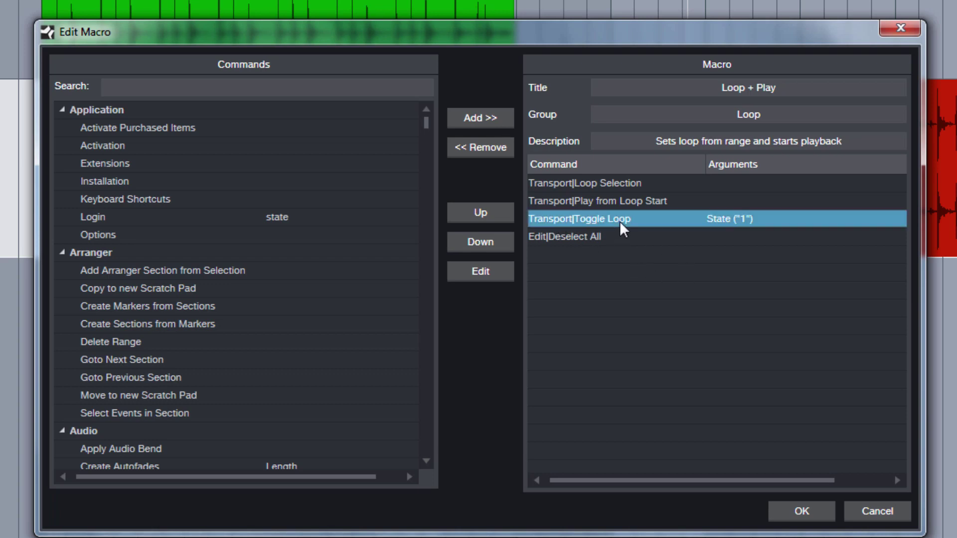
{"action": "left_click", "coordinate": [492, 273]}
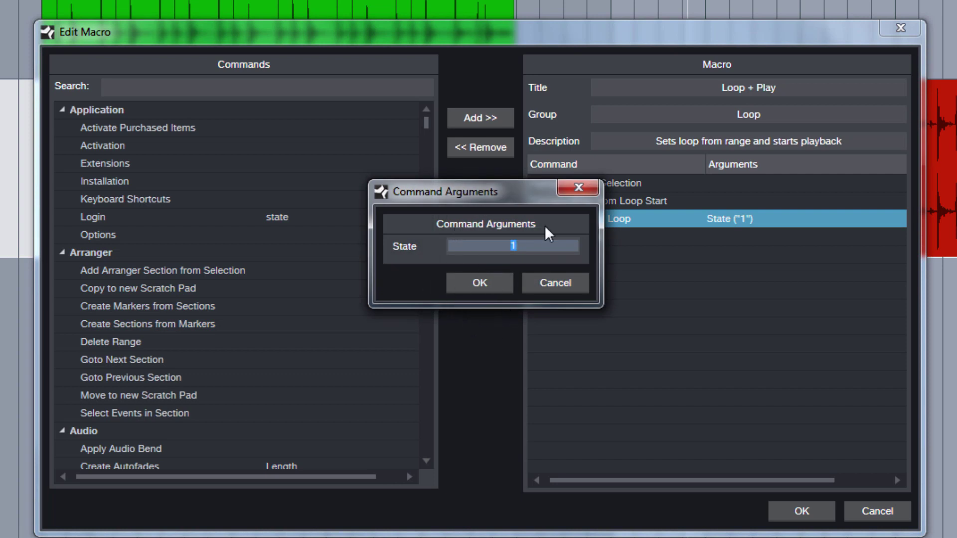
{"action": "left_click", "coordinate": [501, 281]}
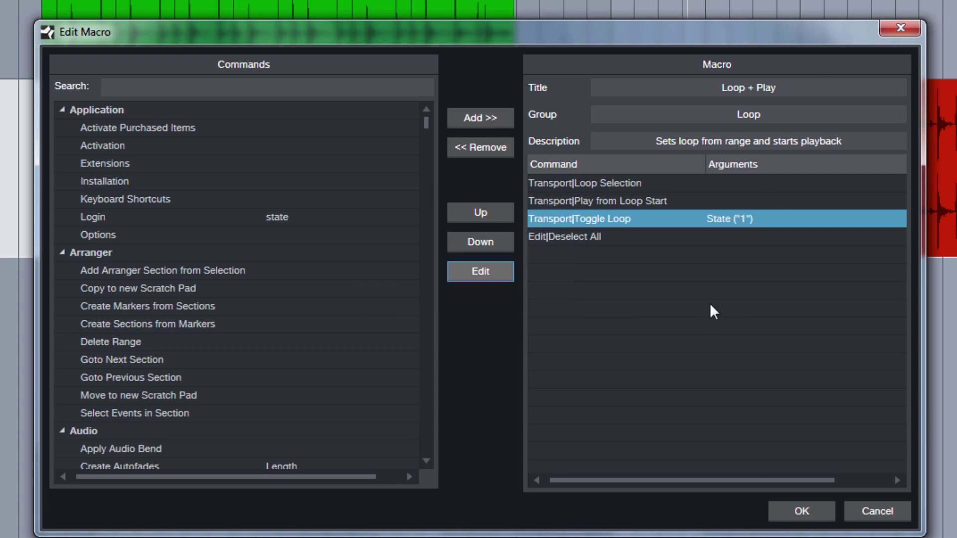
{"action": "left_click", "coordinate": [622, 237]}
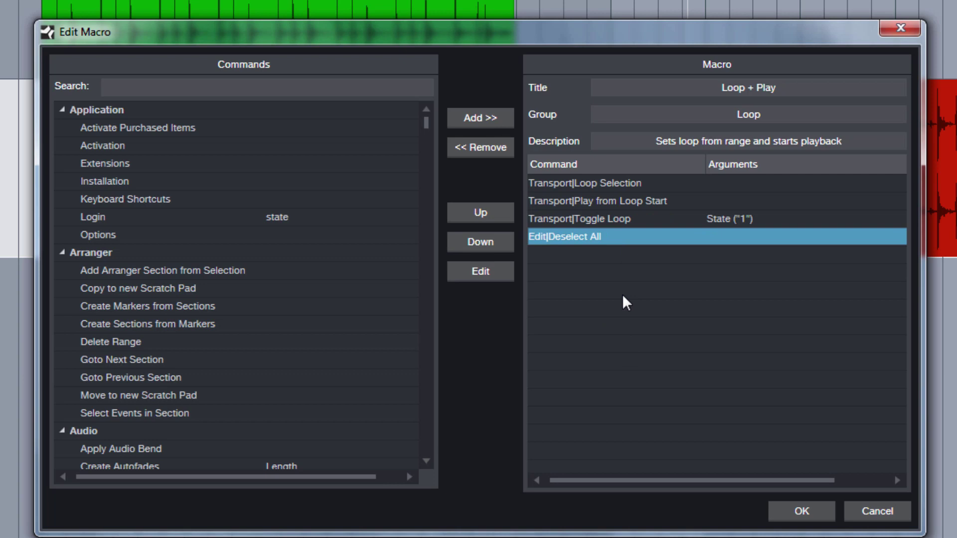
Close the macro dialogs, then Loop + Play a 4.2.4–6.3.3 range in the green event and stop.
{"action": "left_click", "coordinate": [799, 508]}
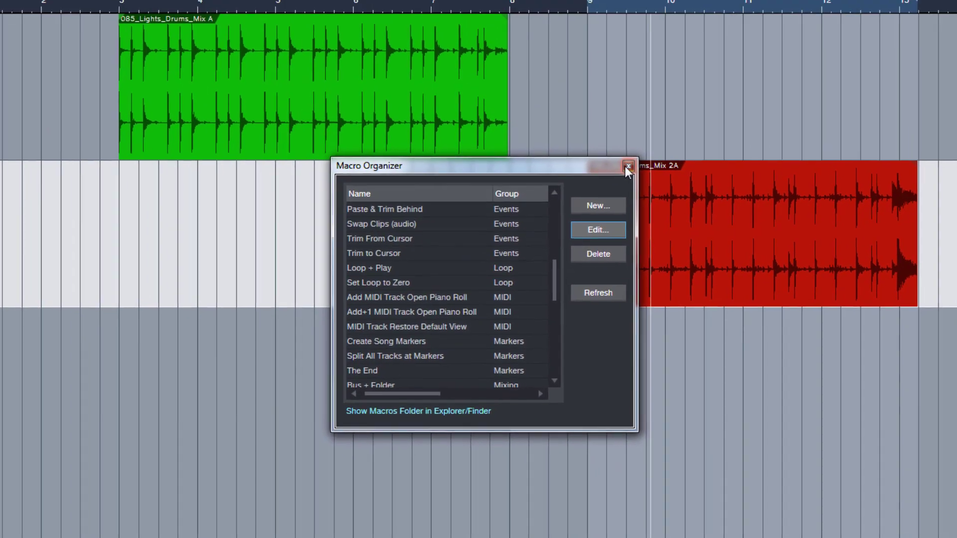
{"action": "left_click", "coordinate": [661, 86]}
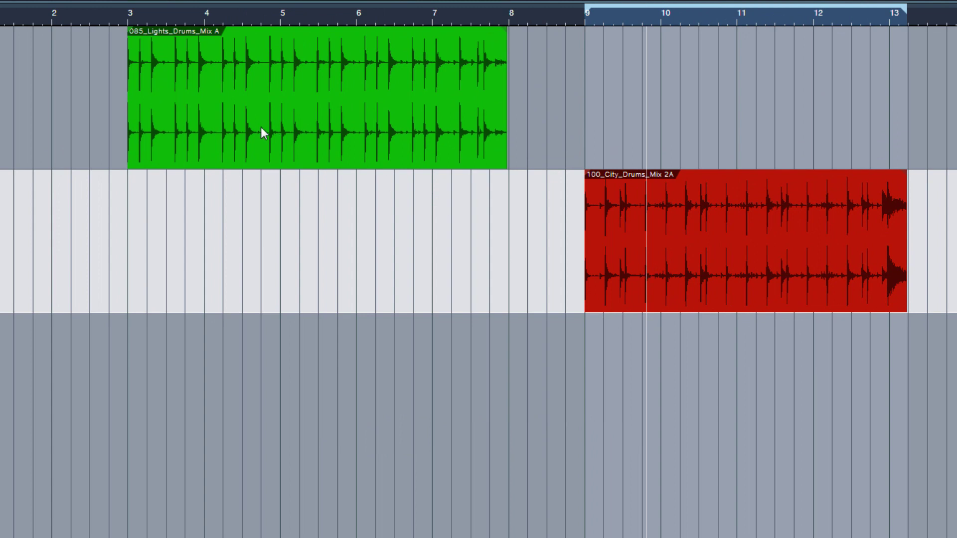
{"action": "key", "text": "2"}
{"action": "left_click_drag", "start_coordinate": [238, 131], "coordinate": [403, 134]}
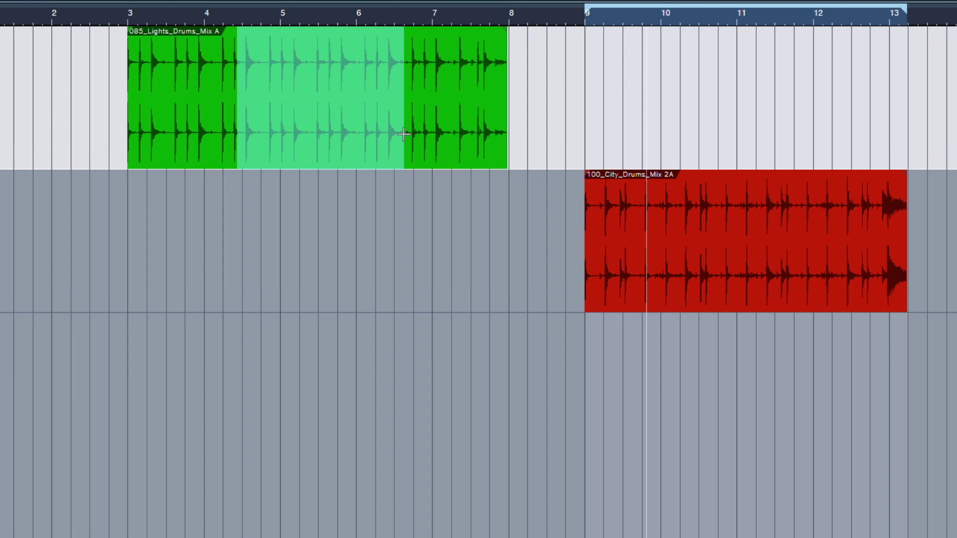
{"action": "key", "text": "shift+g"}
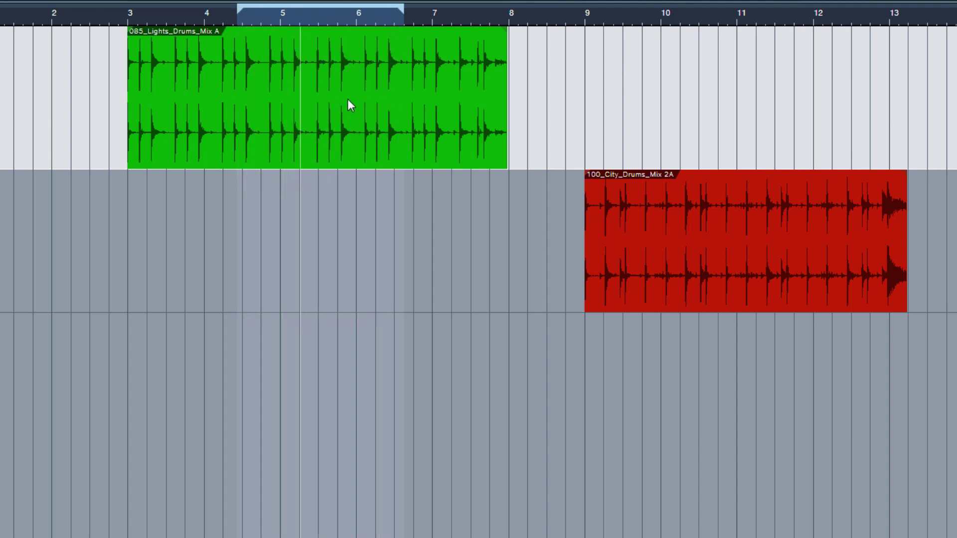
{"action": "key", "text": "space"}
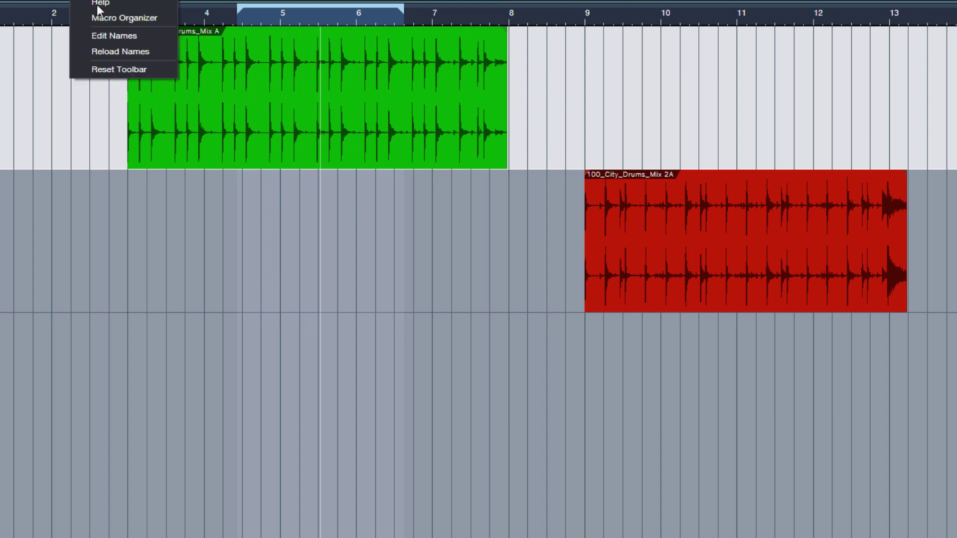
Reopen Loop + Play in the Macro Organizer and confirm the editor unchanged.
{"action": "left_click", "coordinate": [121, 19]}
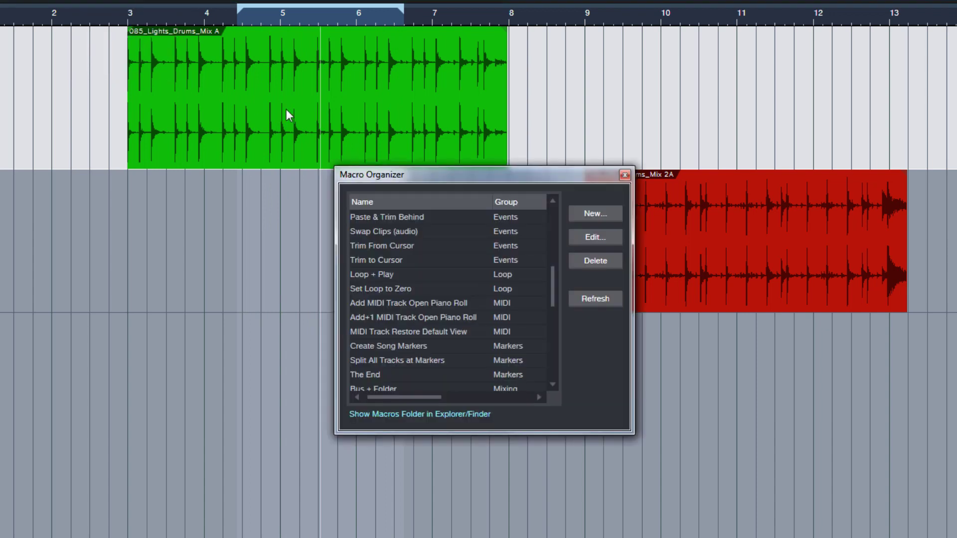
{"action": "left_click", "coordinate": [408, 273]}
{"action": "left_click", "coordinate": [577, 238]}
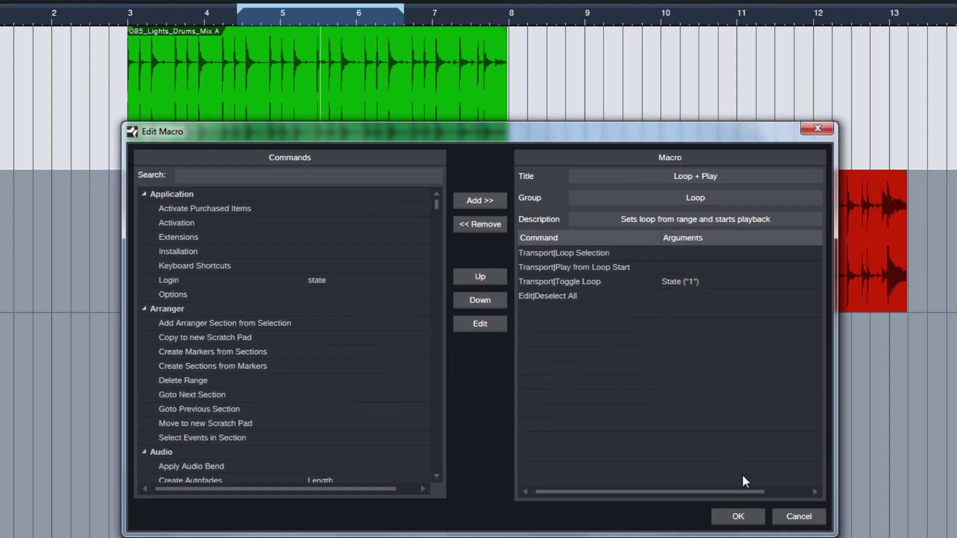
{"action": "left_click", "coordinate": [739, 516]}
Close the organizer and Loop + Play about bars 4.3–6.2 of the green event.
{"action": "left_click", "coordinate": [624, 176]}
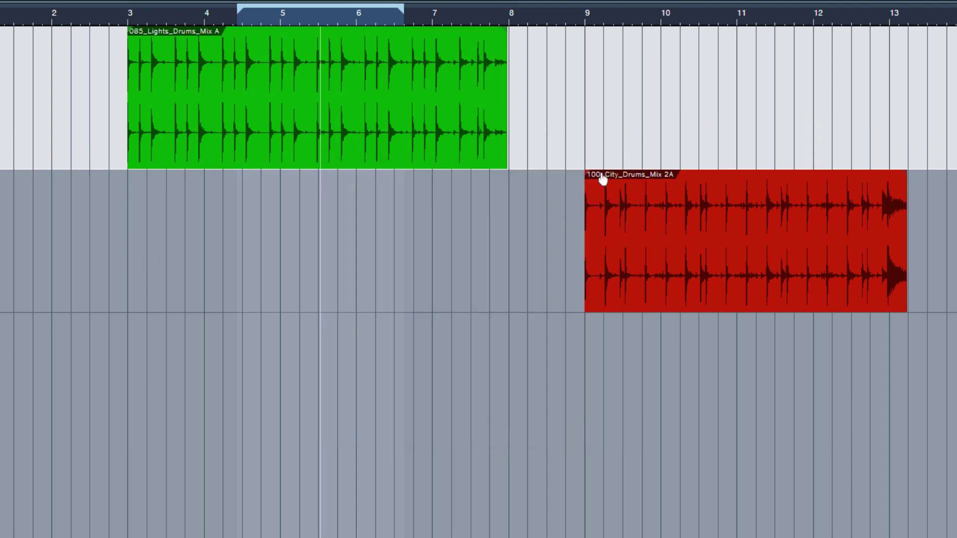
{"action": "left_click_drag", "start_coordinate": [251, 144], "coordinate": [384, 147]}
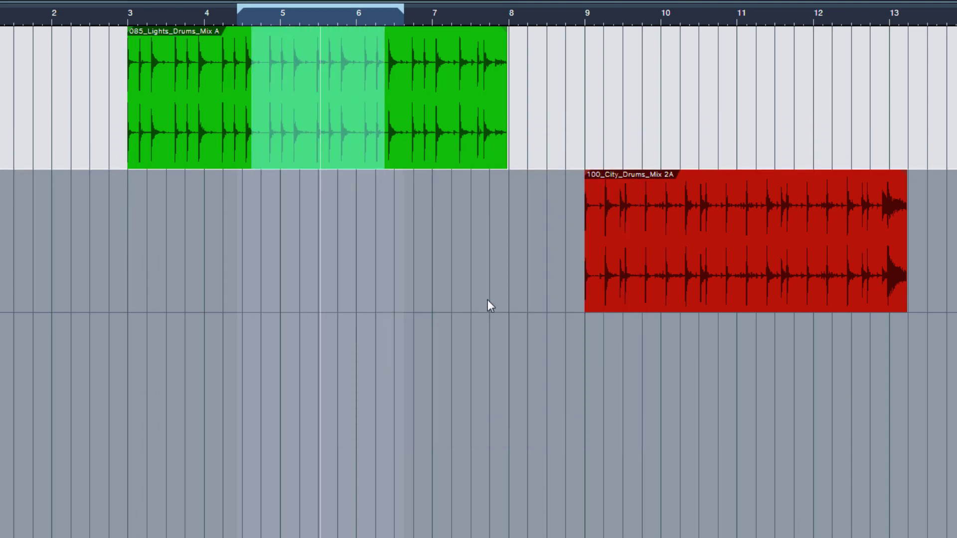
{"action": "key", "text": "shift+g"}
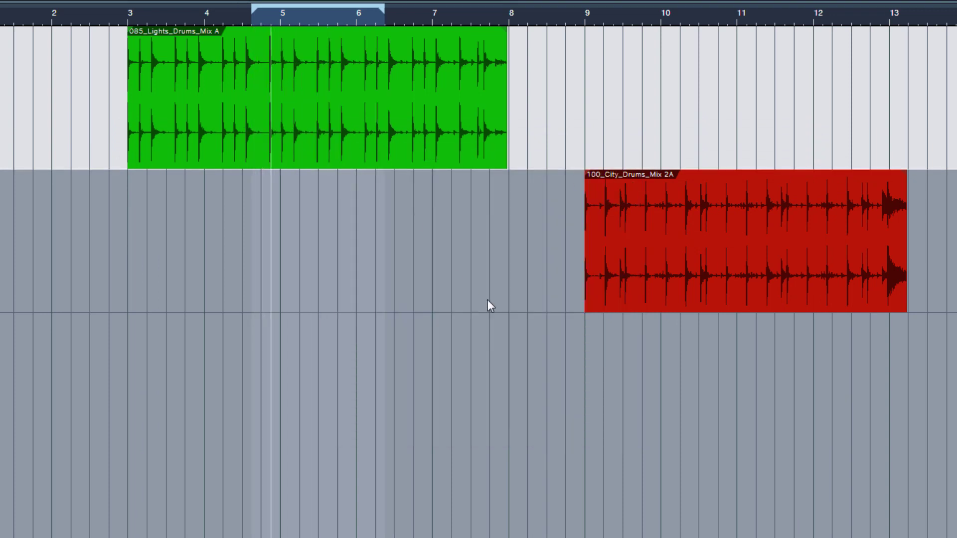